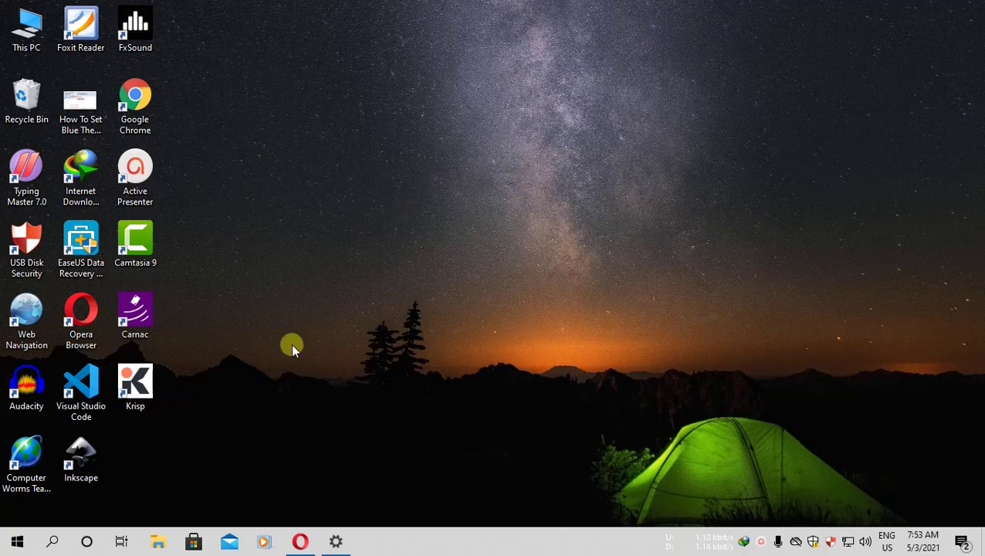
- Open the Opera browser and go to krisp.ai
click(79, 322)
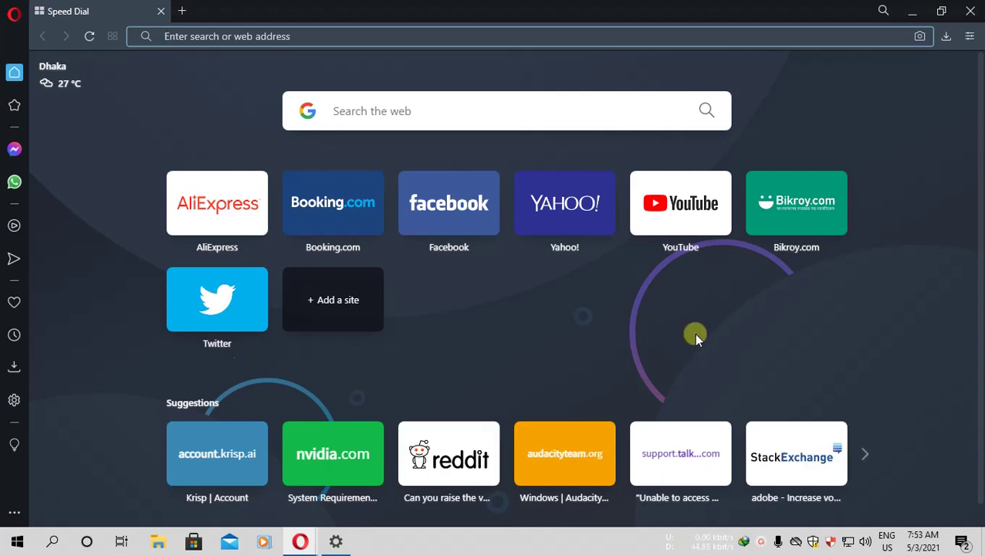
text(k)
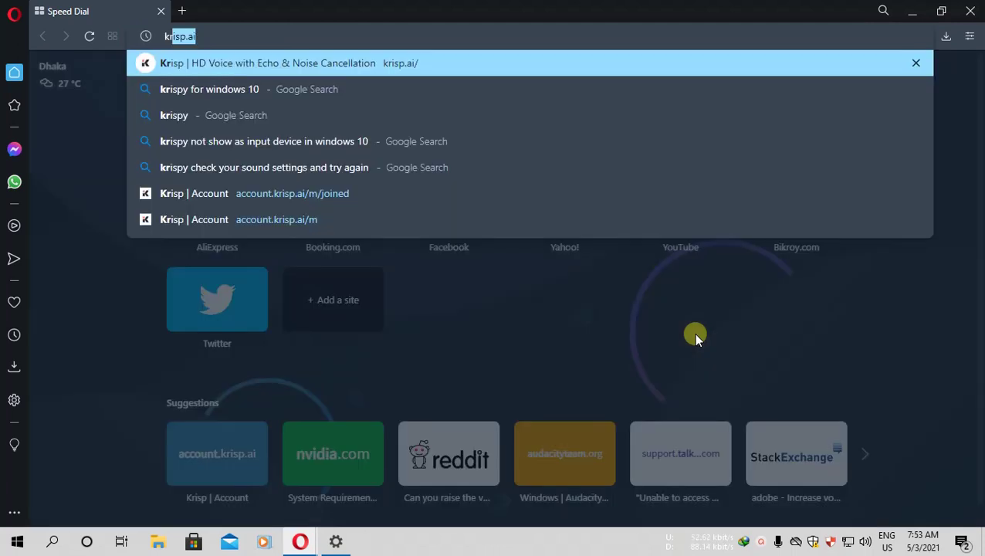
text(risp.ai)
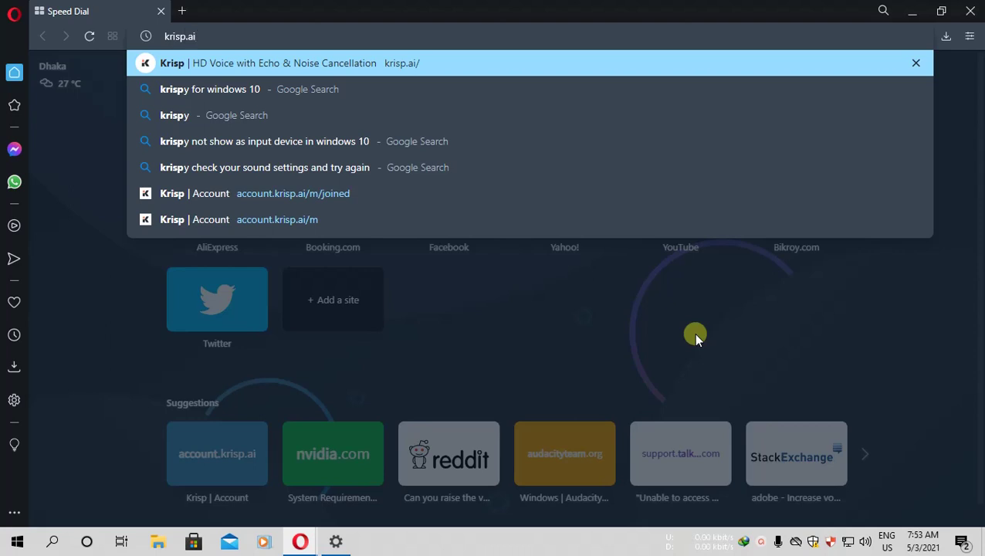
key(Return)
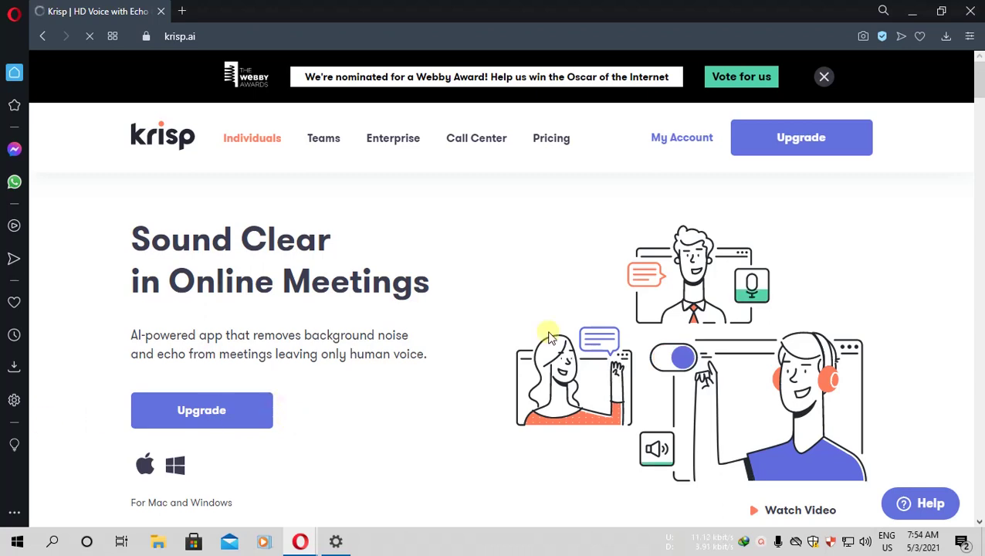
- Check the browser's recent downloads for the Krisp installer and minimize the browser
click(946, 37)
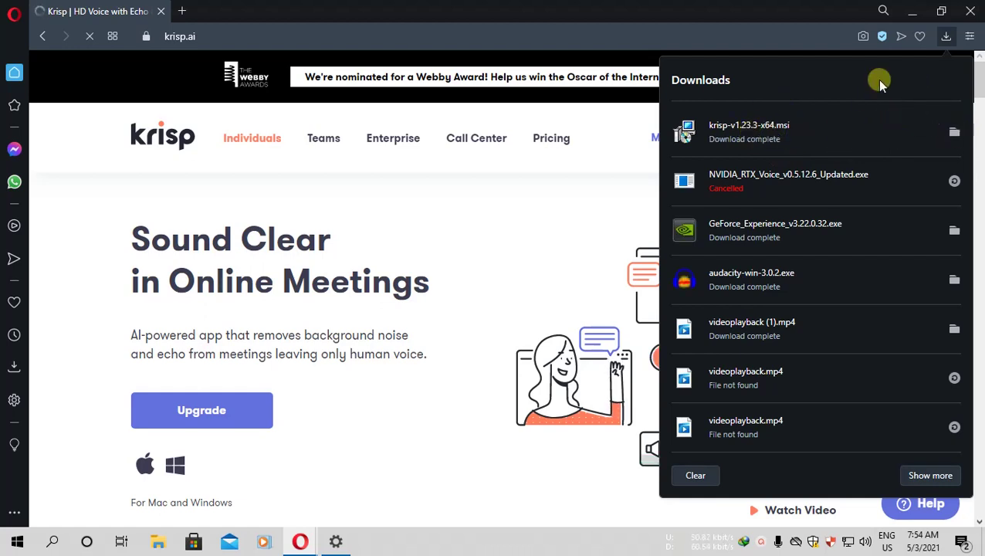
click(912, 12)
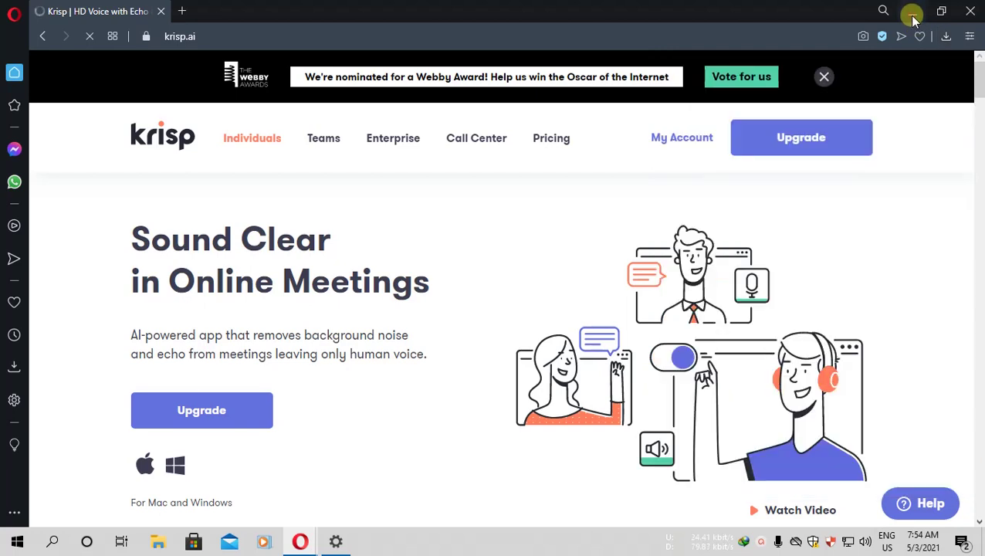
click(912, 12)
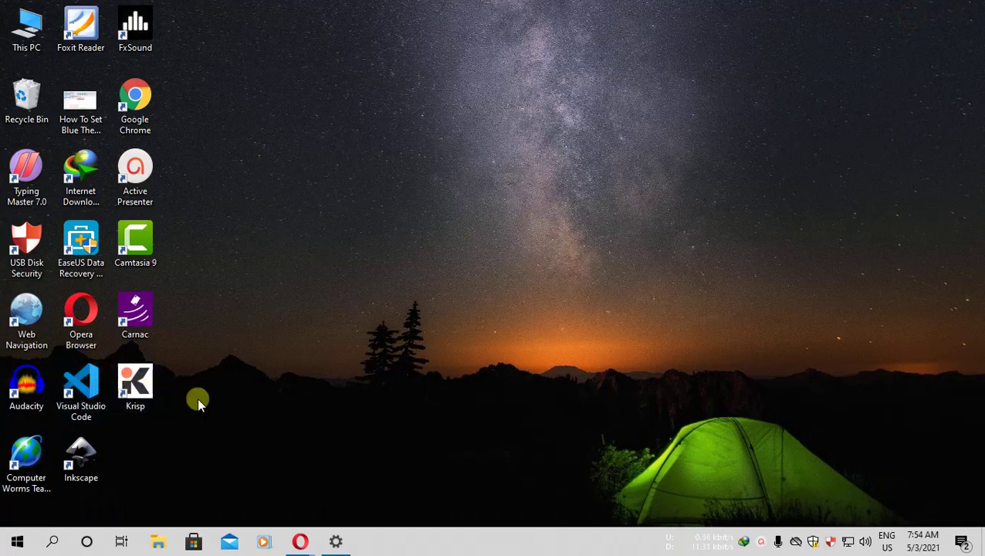
- Launch Krisp, sign in through its Get Started option, and minimize the browser that opens
click(159, 395)
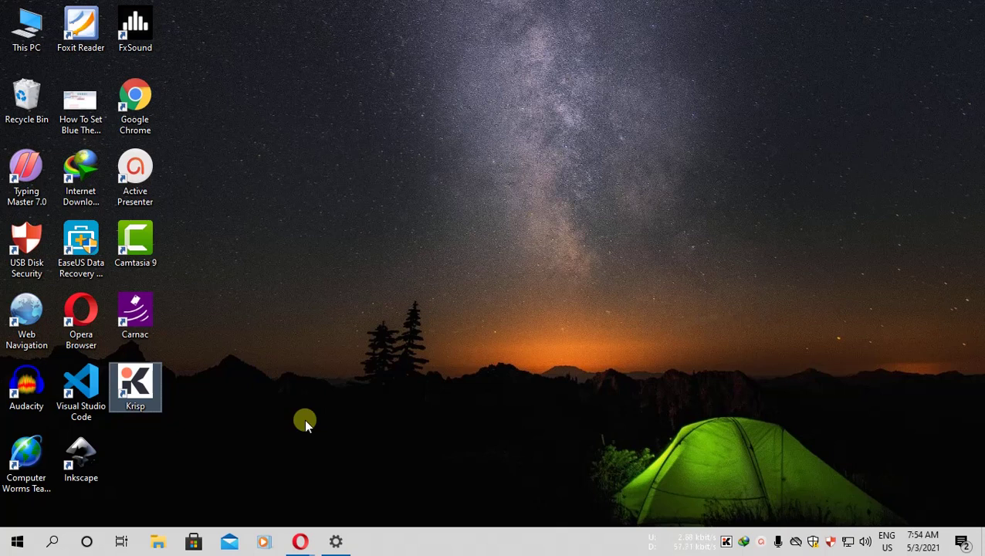
click(726, 542)
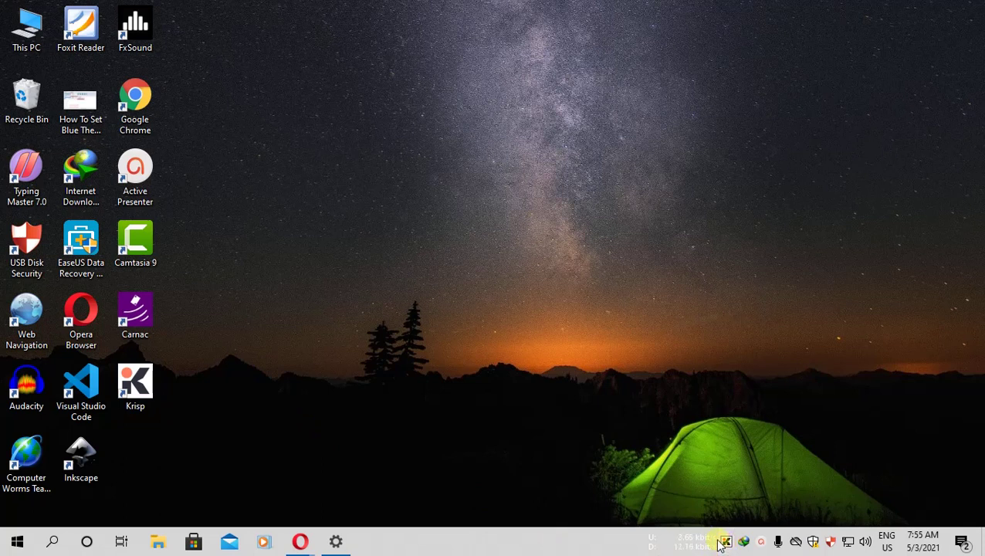
click(720, 543)
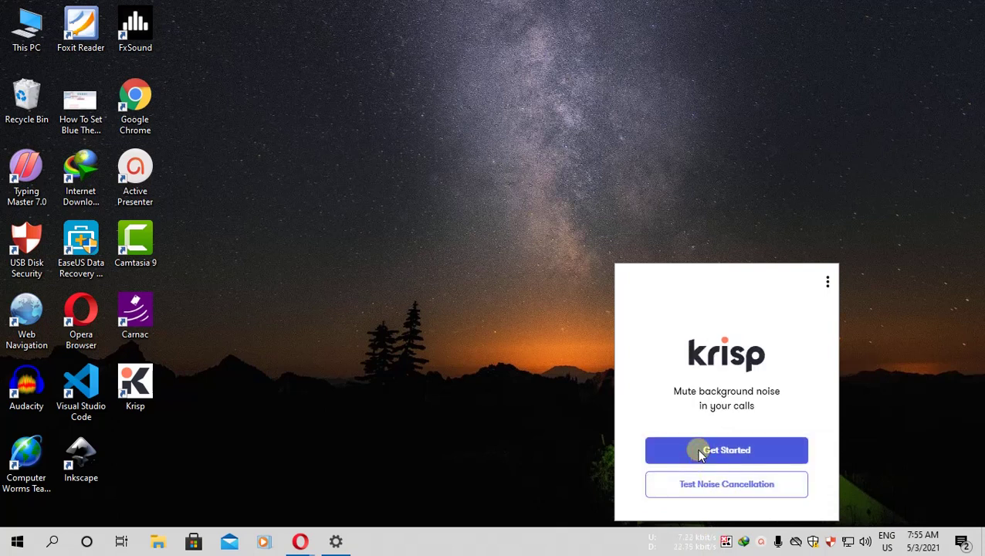
click(700, 455)
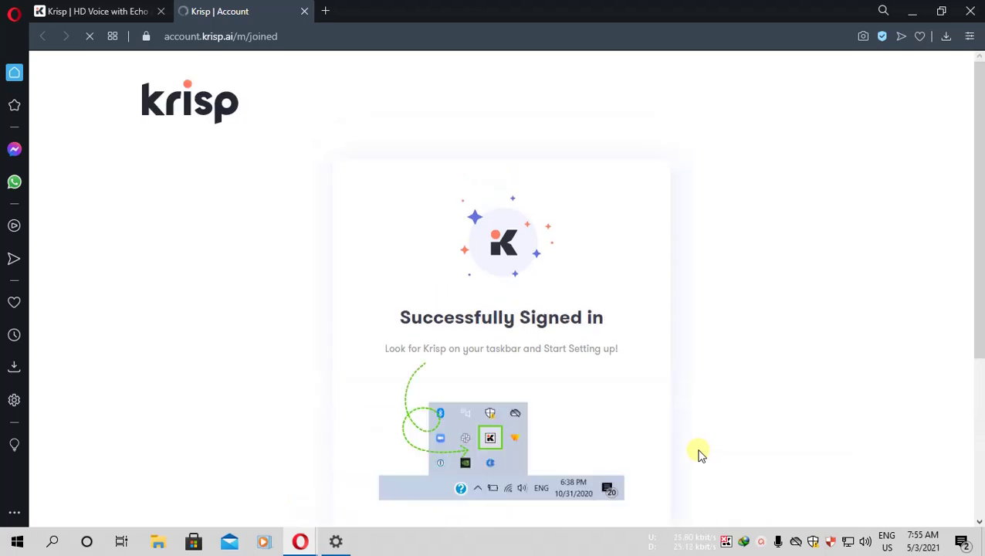
click(909, 11)
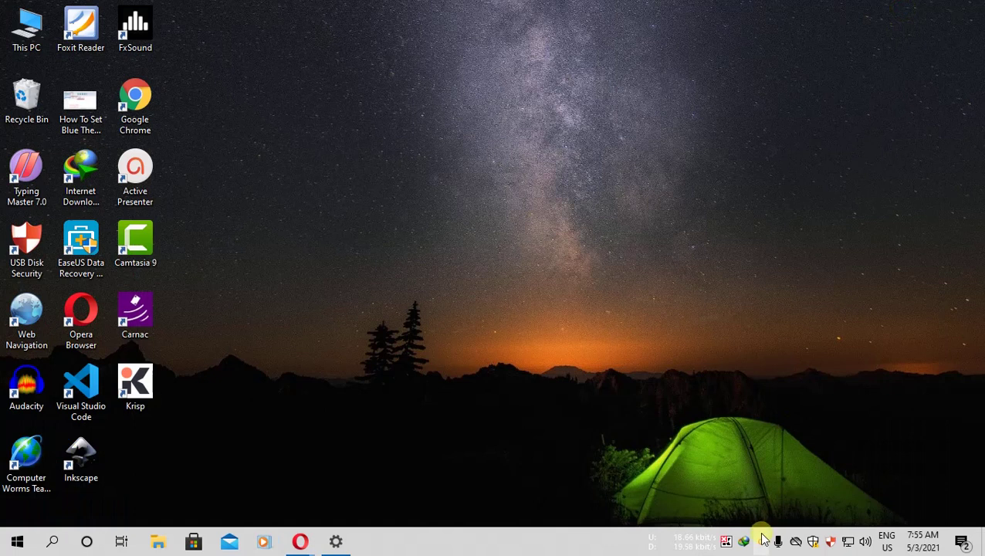
- Select the Default - Microphone device as Krisp's microphone and quit Krisp
click(731, 541)
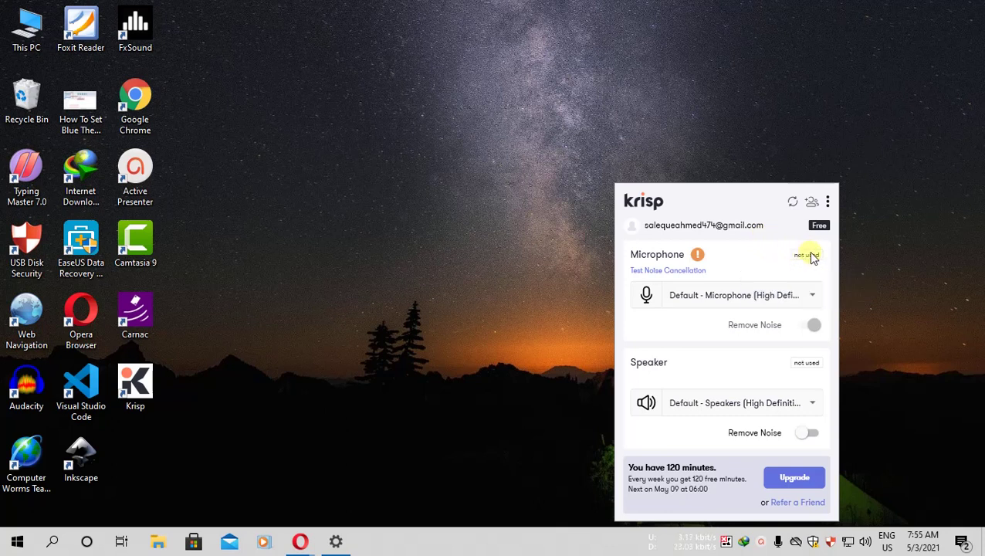
click(773, 295)
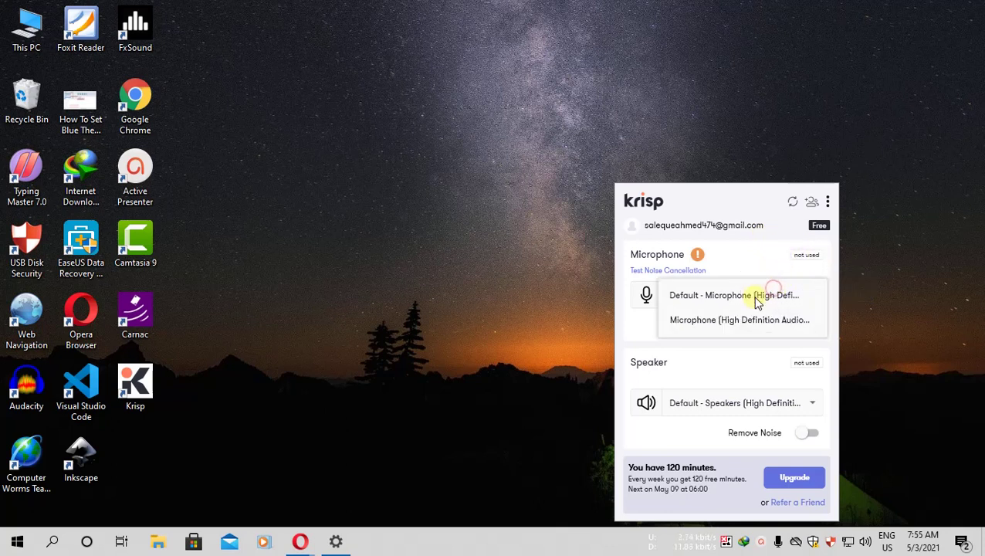
click(757, 296)
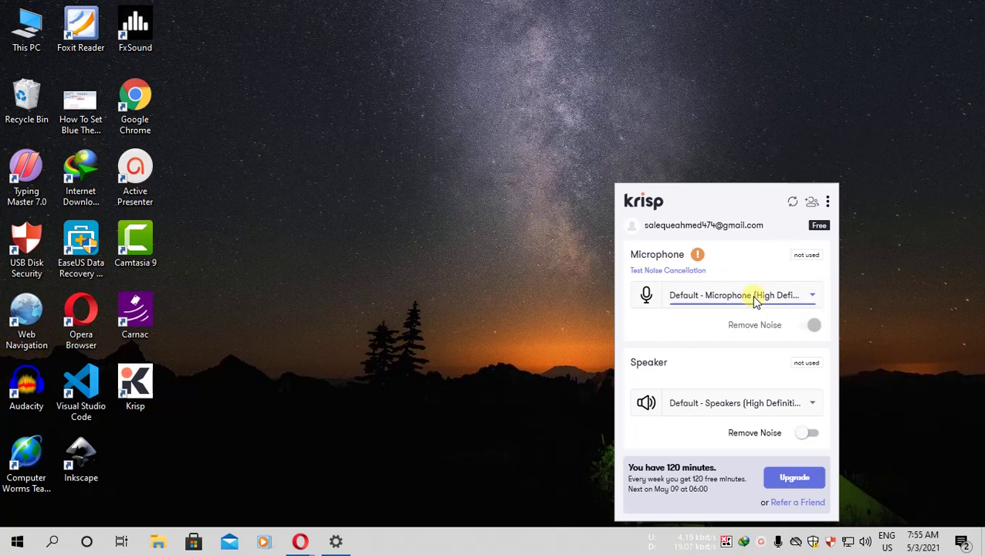
click(829, 204)
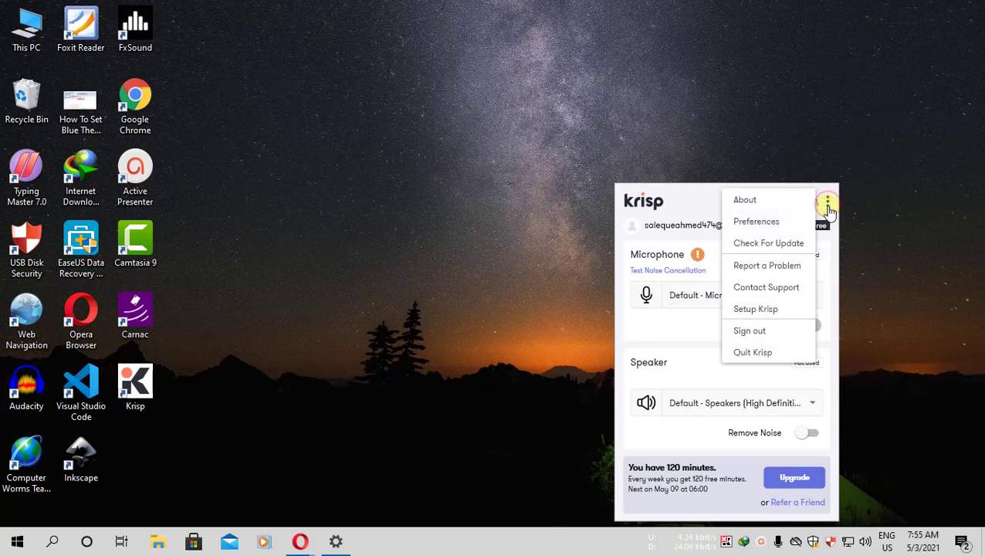
click(783, 351)
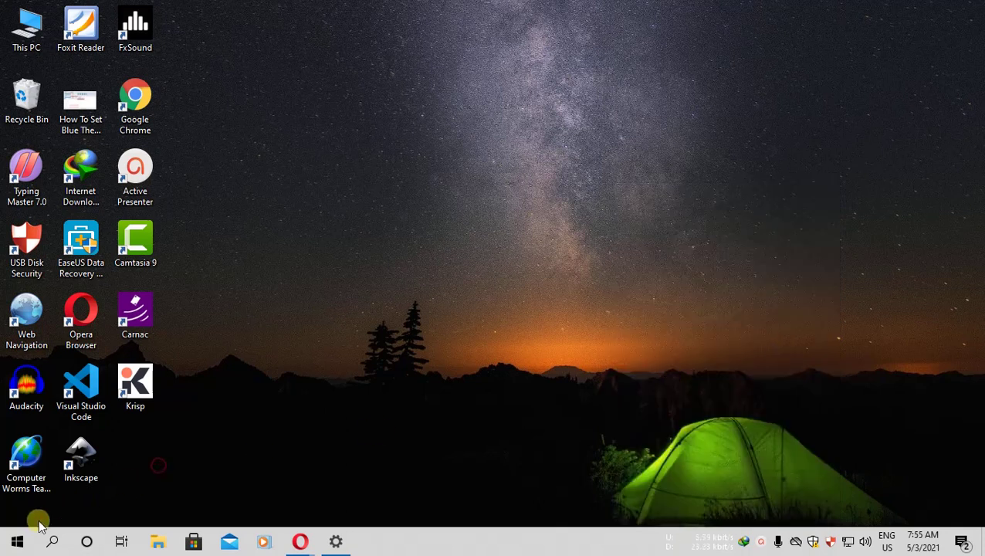
- Search Windows for "privacy" and open the Microphone page of the privacy settings
click(18, 542)
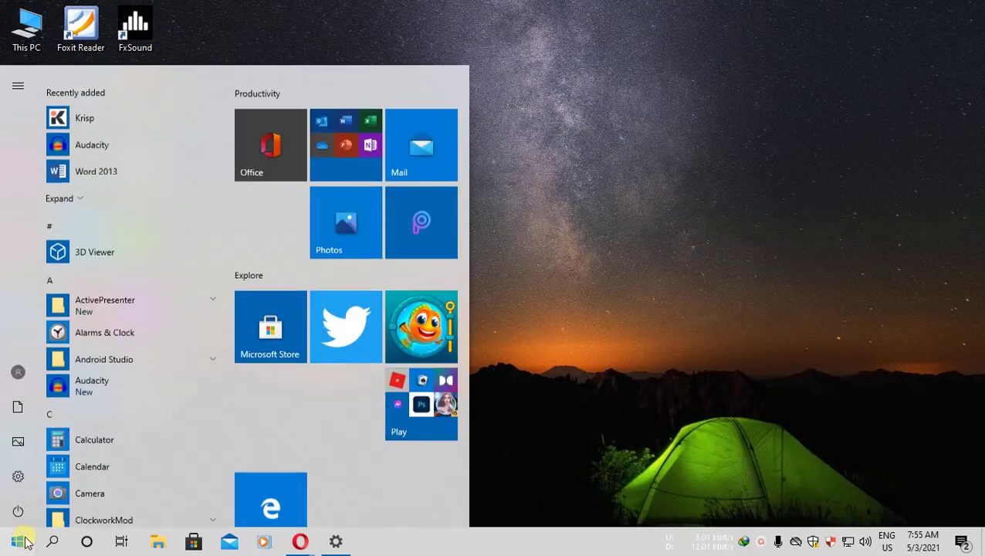
click(26, 543)
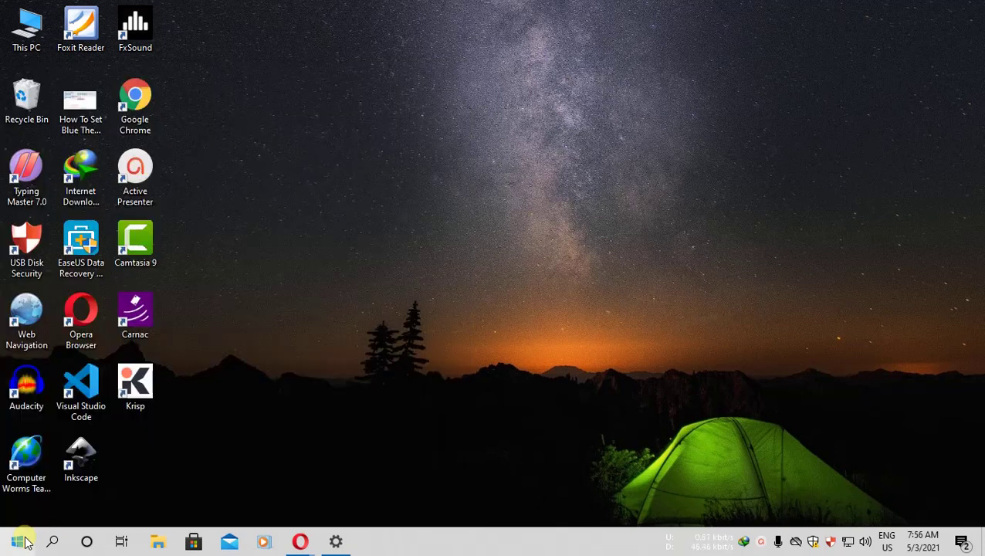
click(25, 542)
text(privacy)
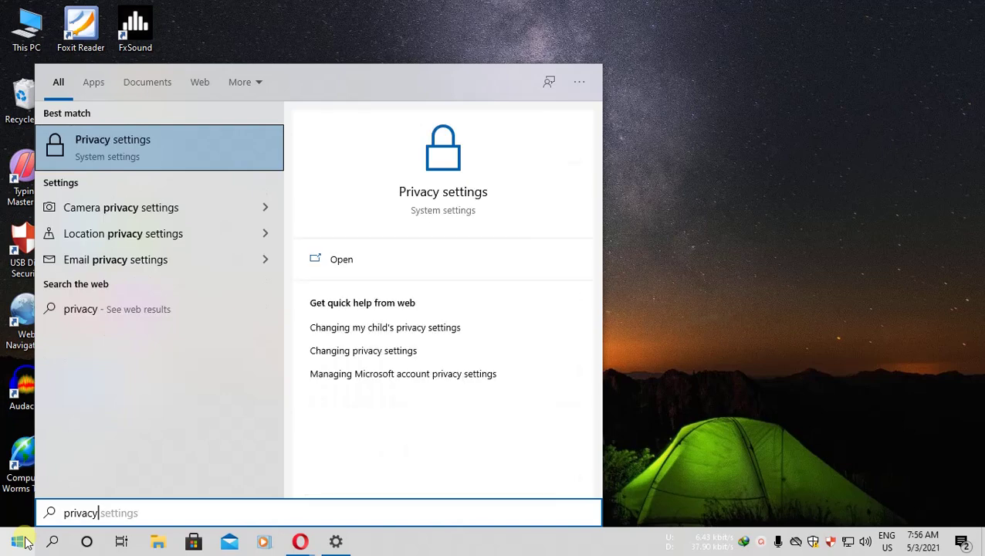
key(Return)
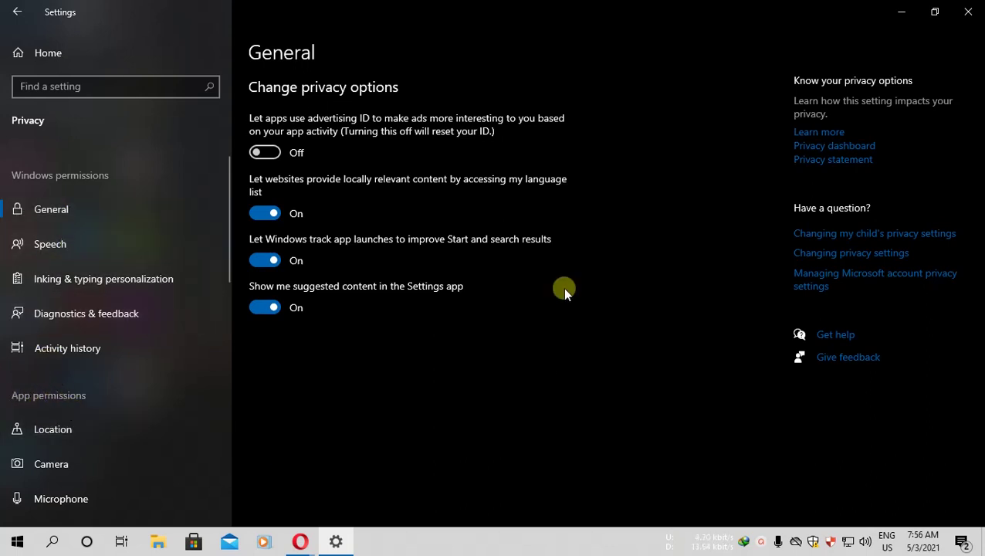
scroll(127, 417, down, 3)
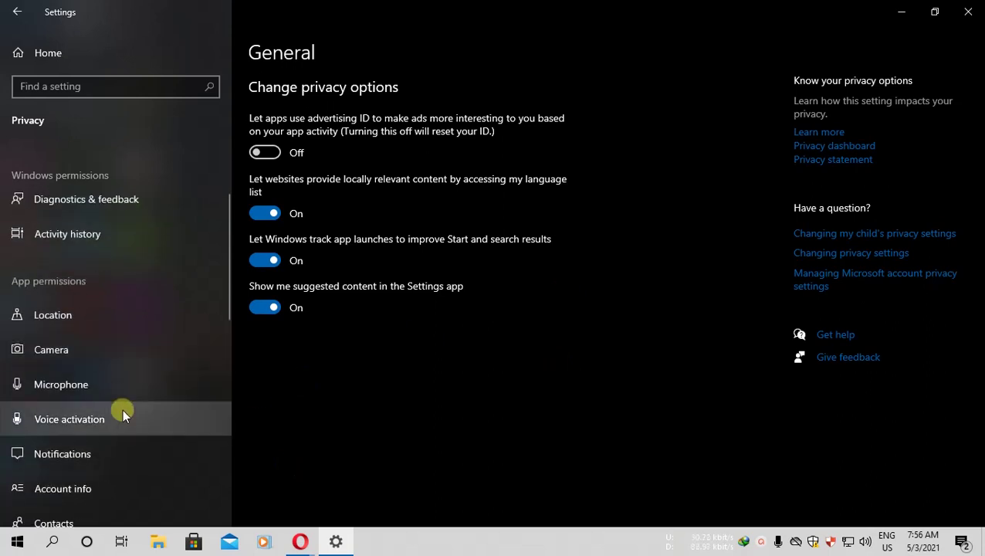
click(71, 385)
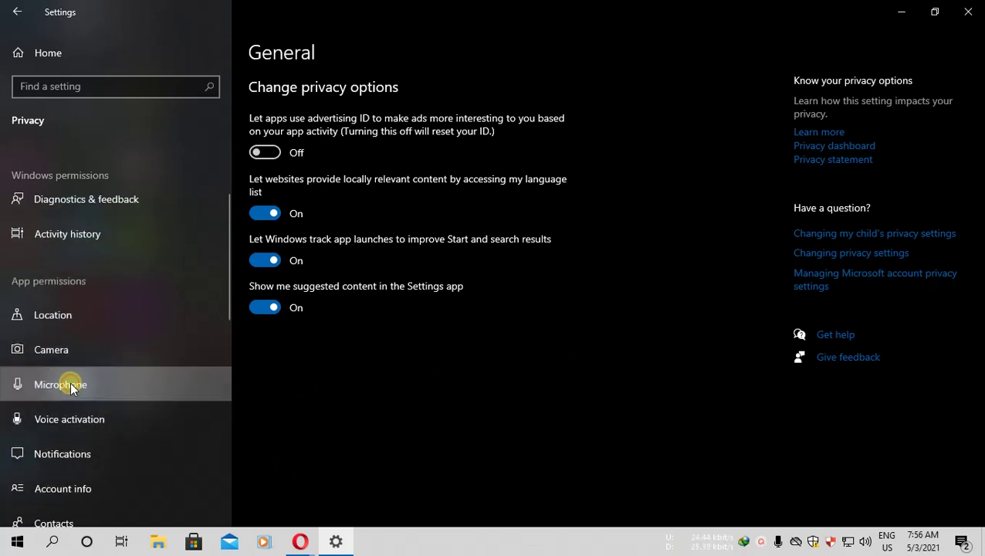
- Turn on microphone access for desktop apps and close the Settings window
scroll(645, 248, down, 10)
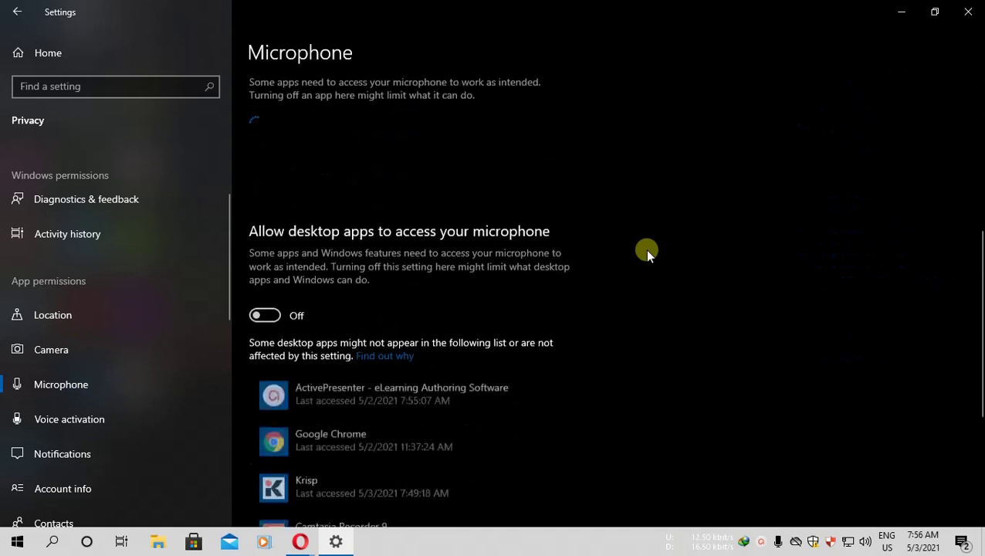
scroll(647, 252, up, 10)
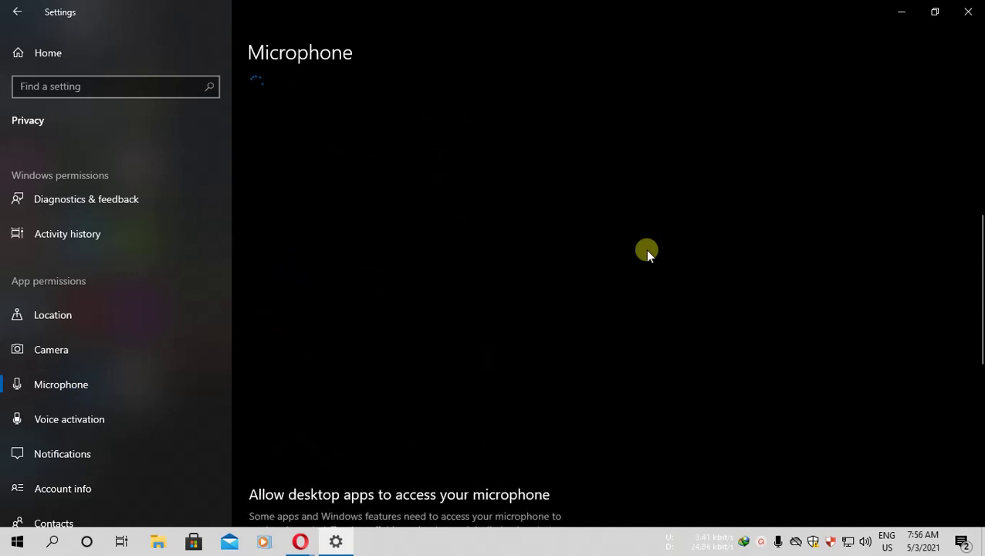
scroll(644, 249, up, 3)
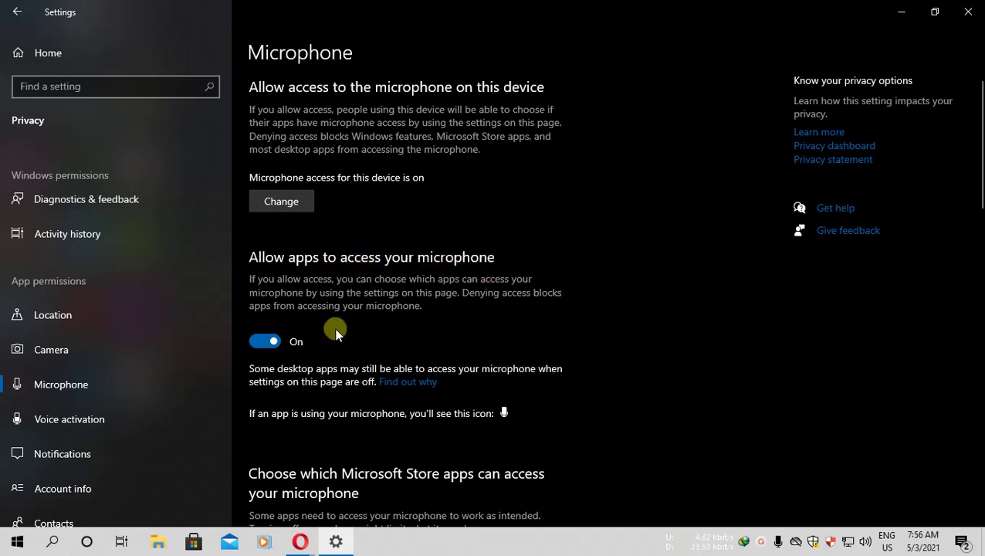
scroll(336, 331, down, 2)
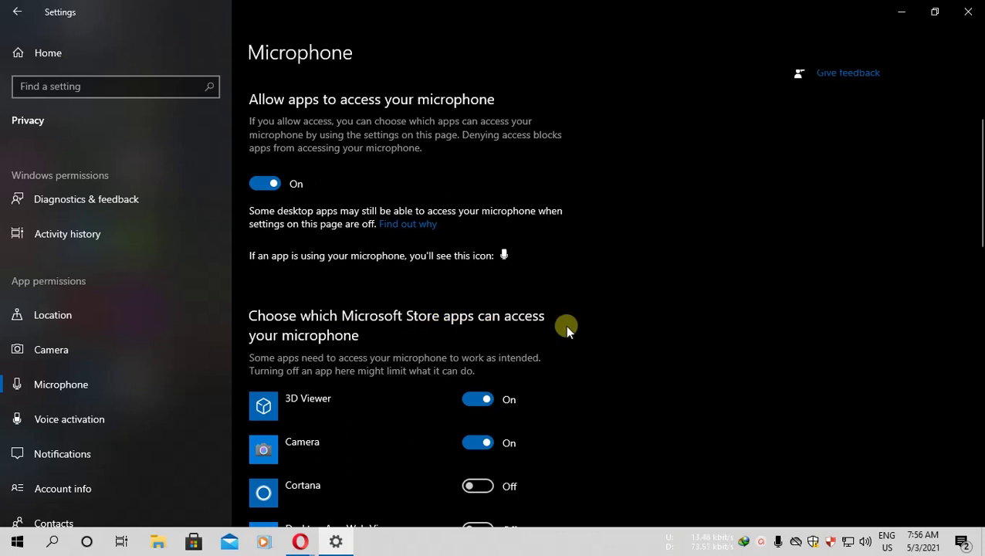
scroll(560, 334, down, 8)
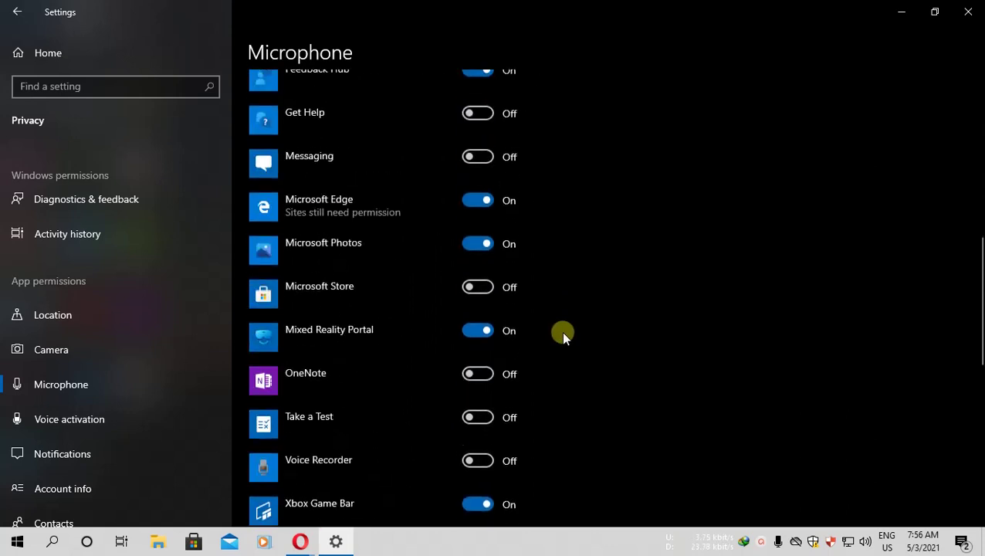
scroll(561, 331, down, 3)
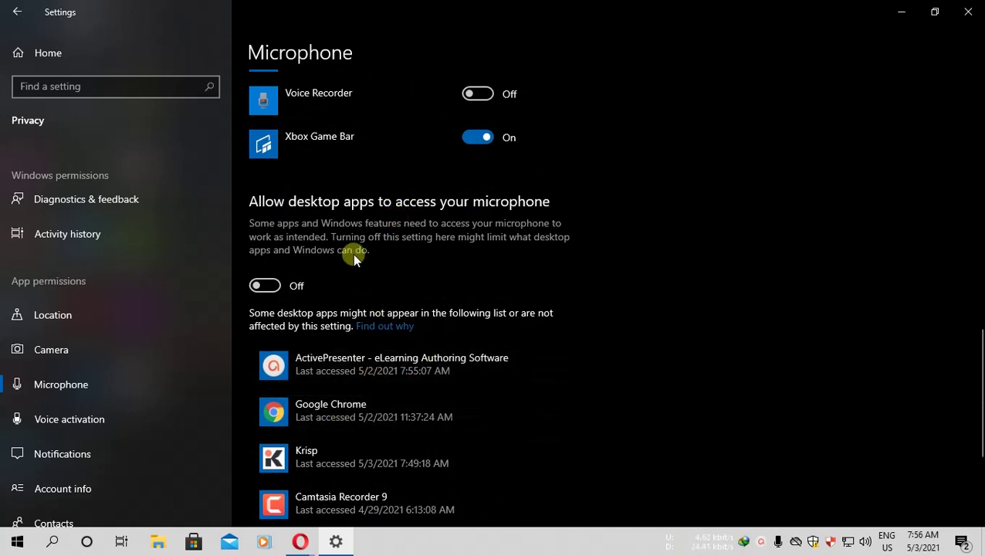
scroll(569, 265, down, 1)
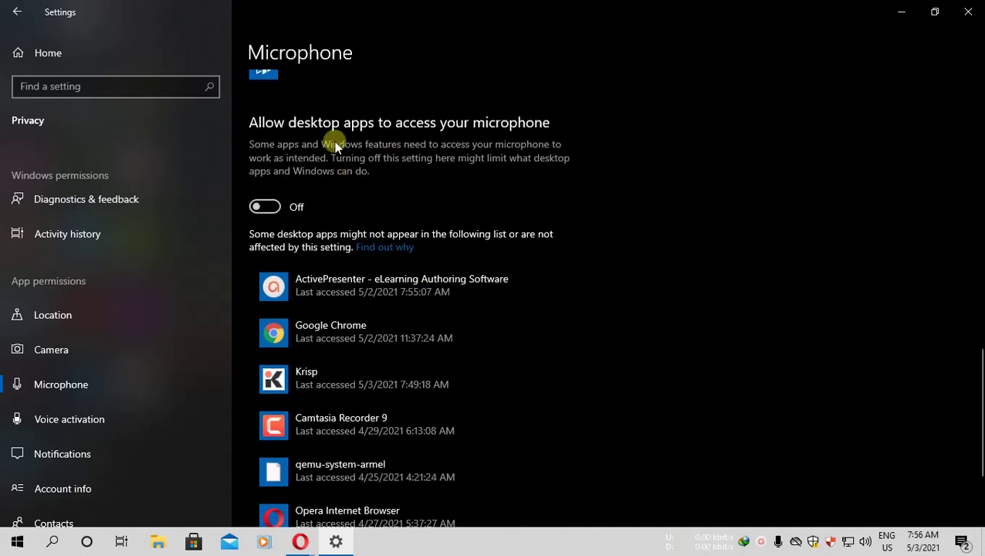
click(266, 206)
scroll(622, 235, down, 1)
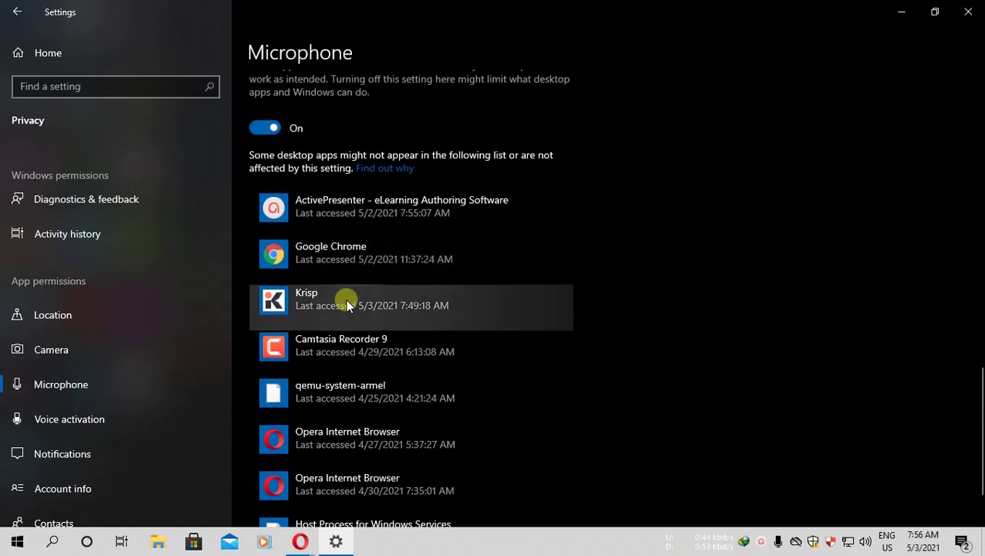
click(970, 12)
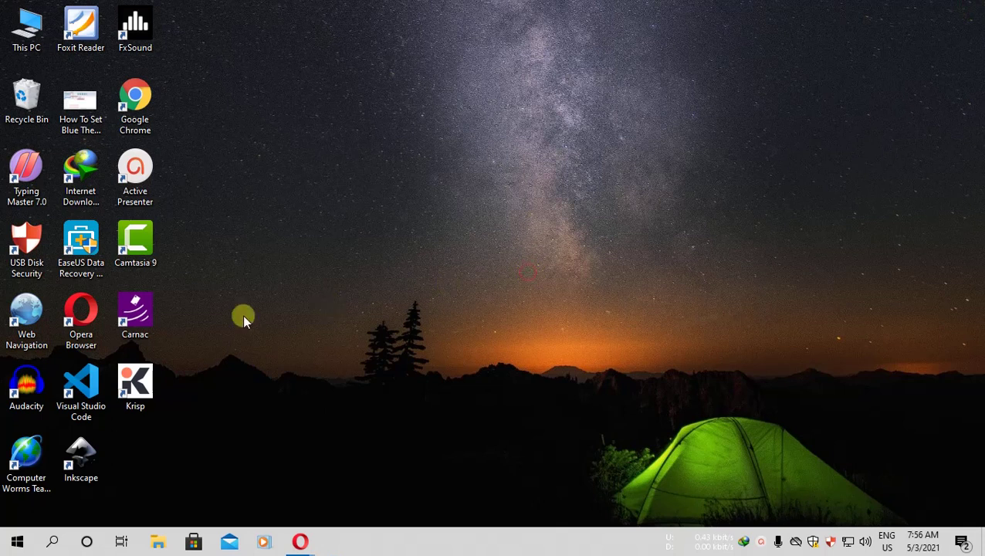
- Launch Krisp and open the Windows Sound settings page through a search for "sound"
click(135, 386)
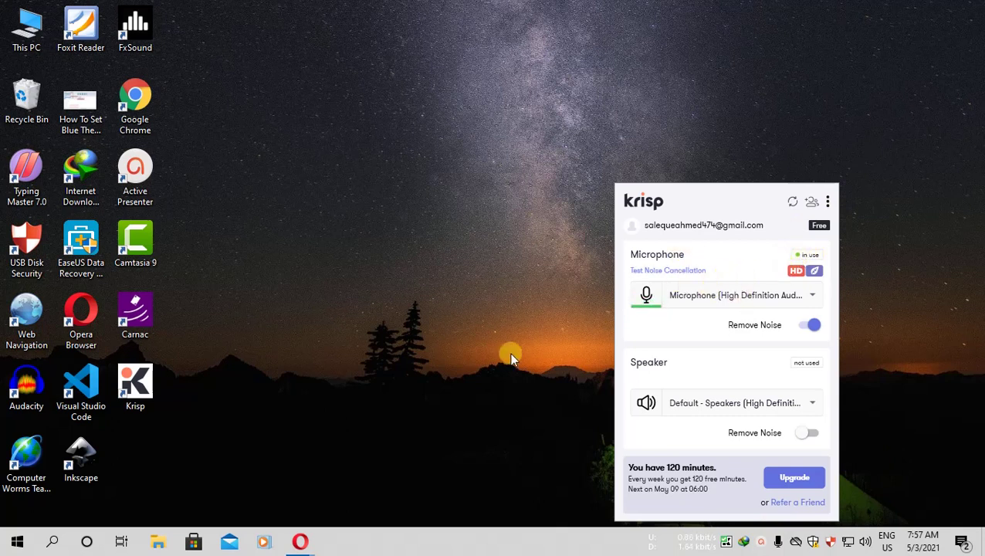
click(58, 543)
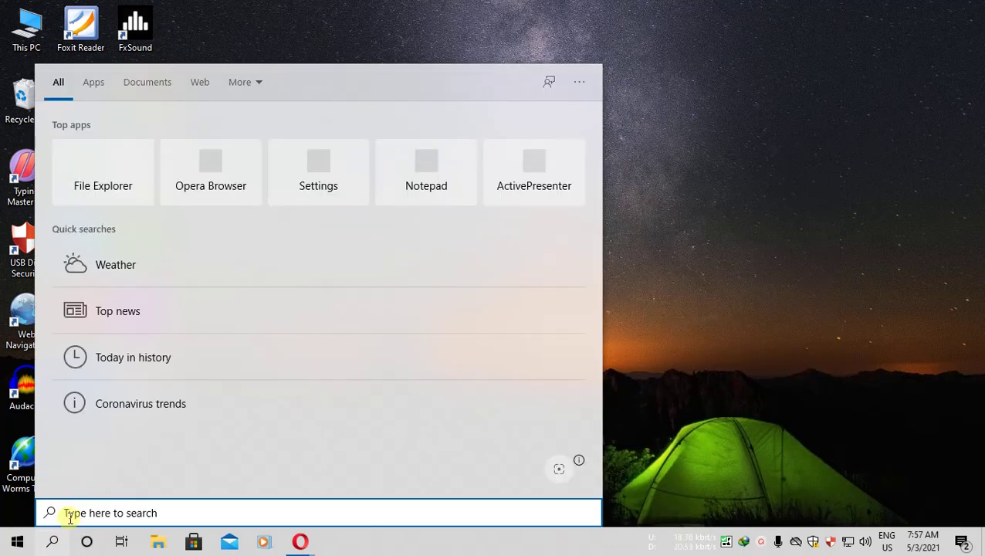
text(sound)
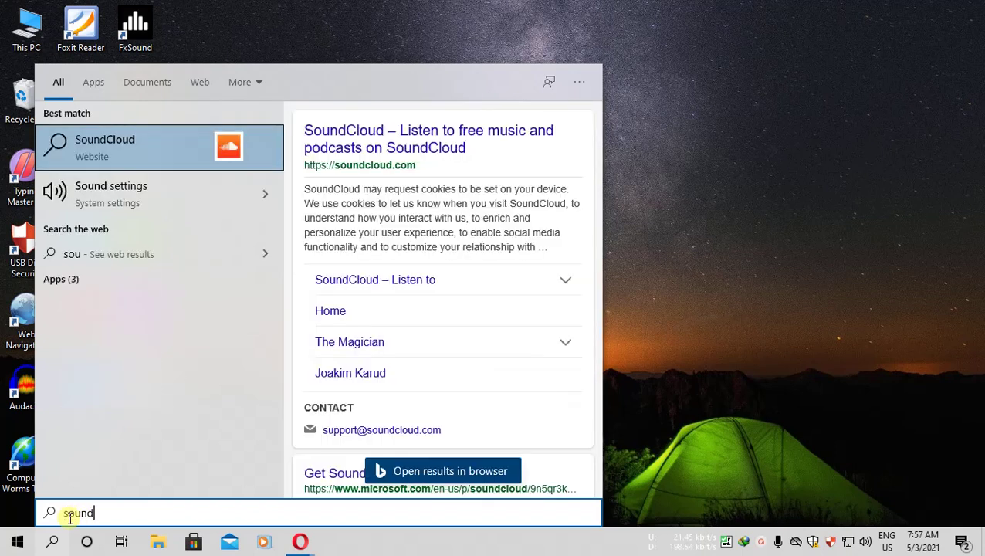
key(Down)
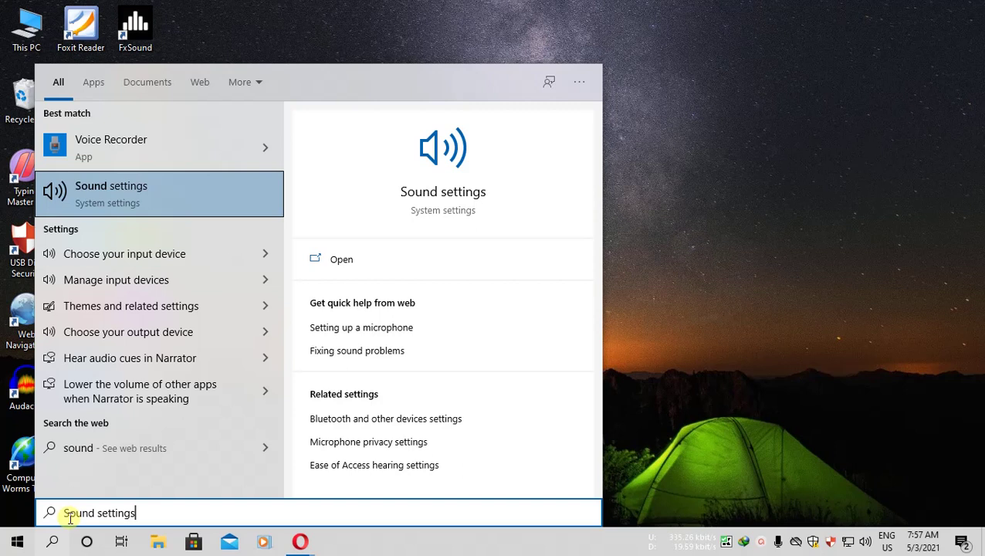
click(241, 205)
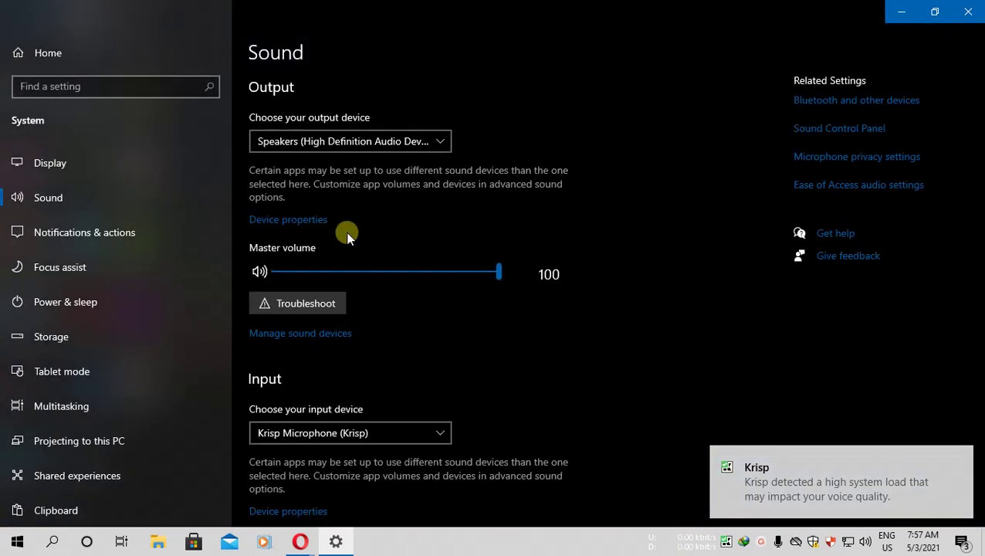
- Set the Windows sound input device to Microphone (High Definition Audio Device)
scroll(615, 290, down, 3)
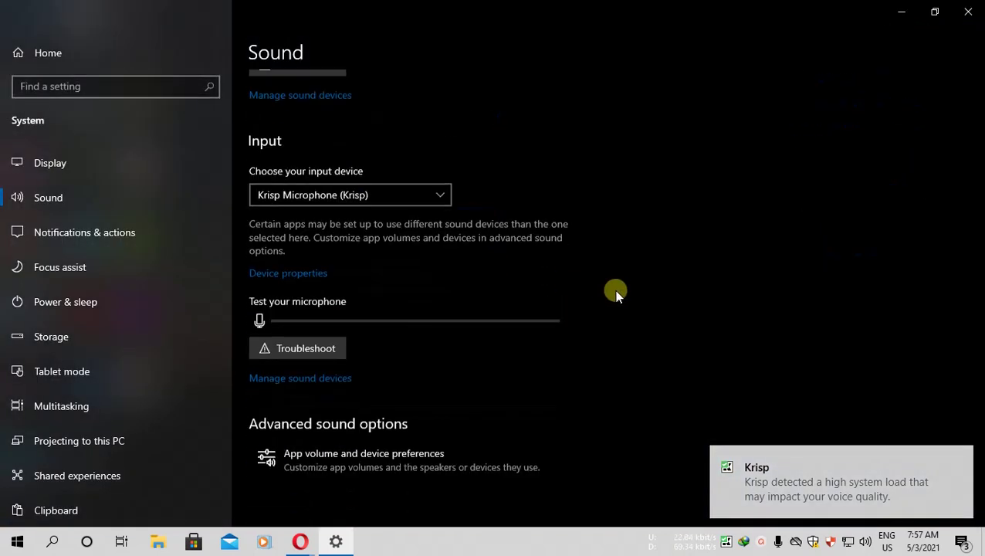
click(405, 197)
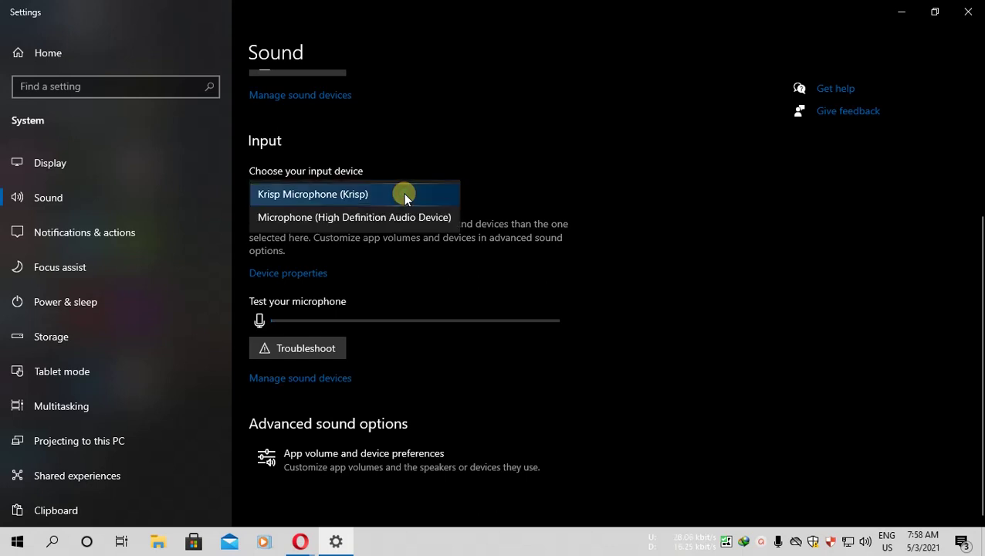
click(363, 218)
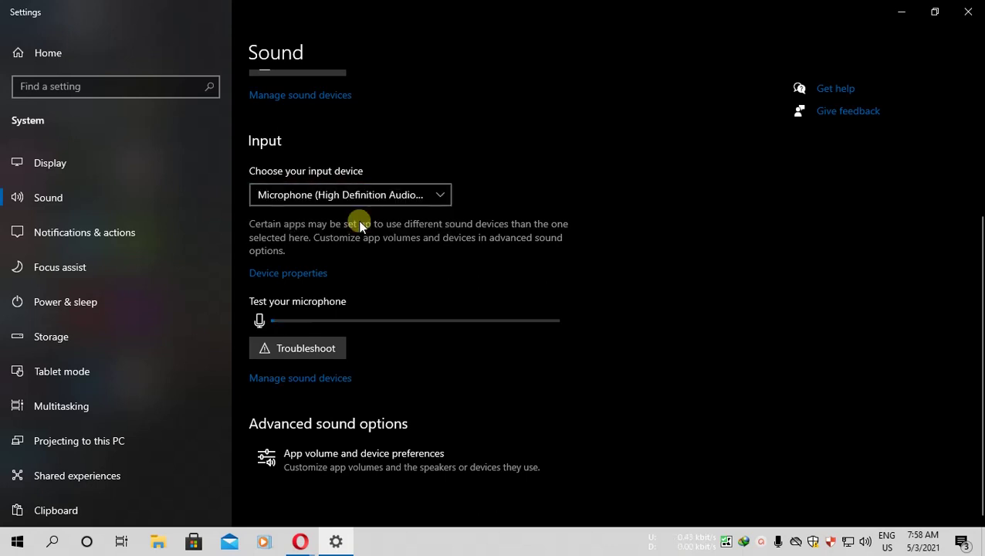
- Turn off "Listen to this device" in the microphone's additional device properties and apply the change
click(303, 278)
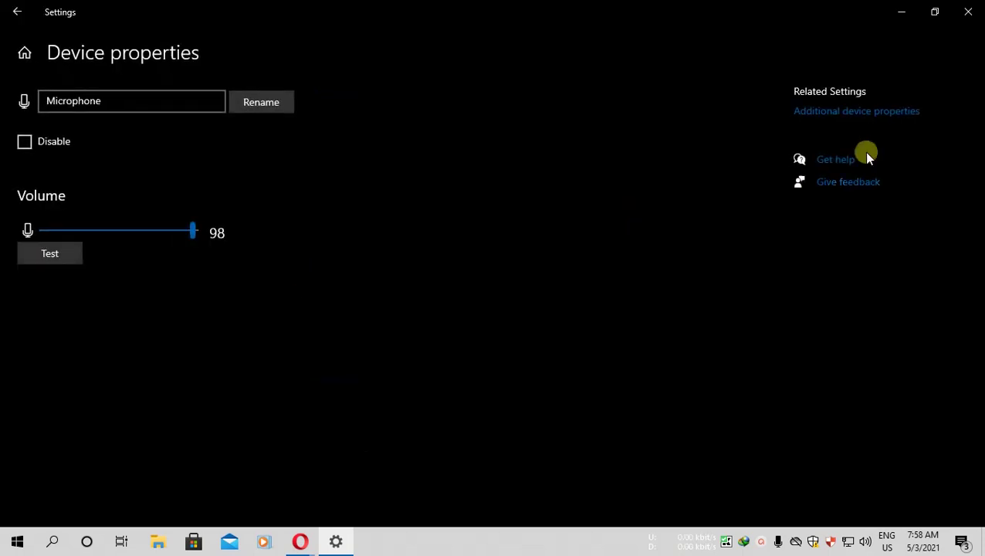
click(860, 117)
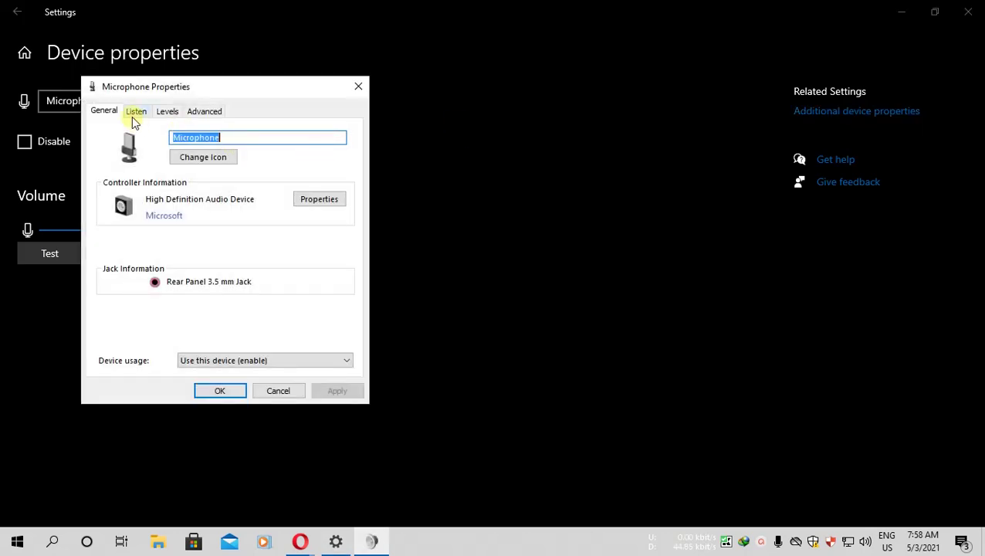
click(135, 115)
click(102, 217)
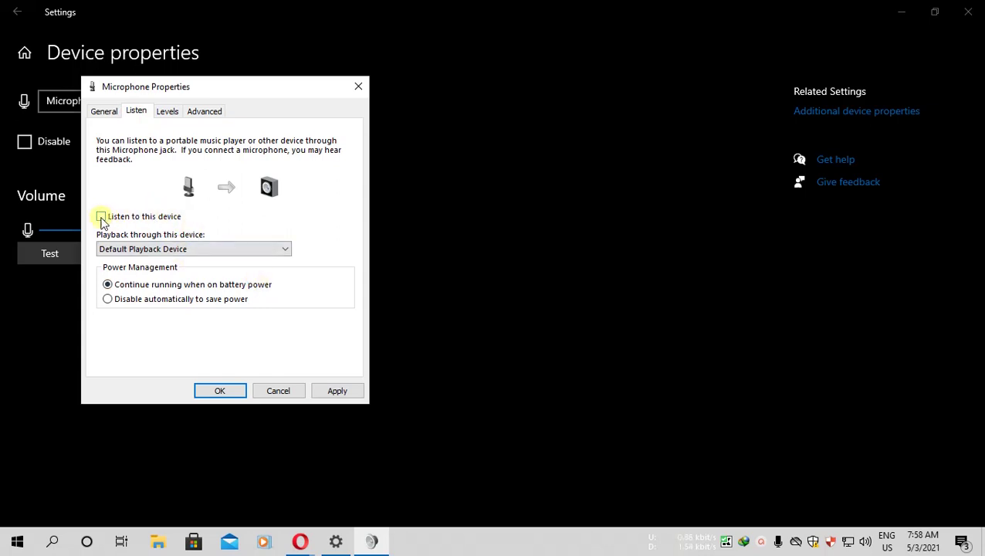
click(352, 394)
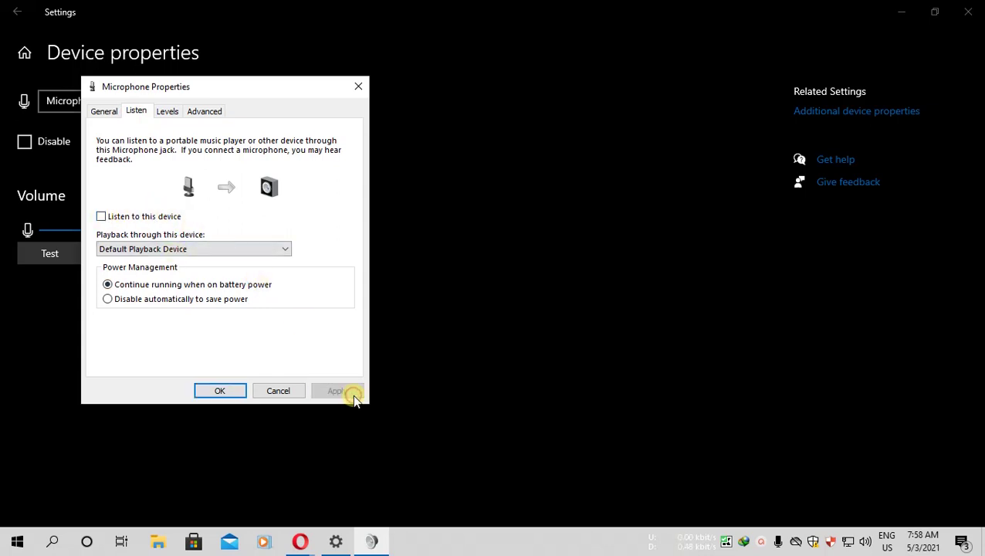
click(220, 390)
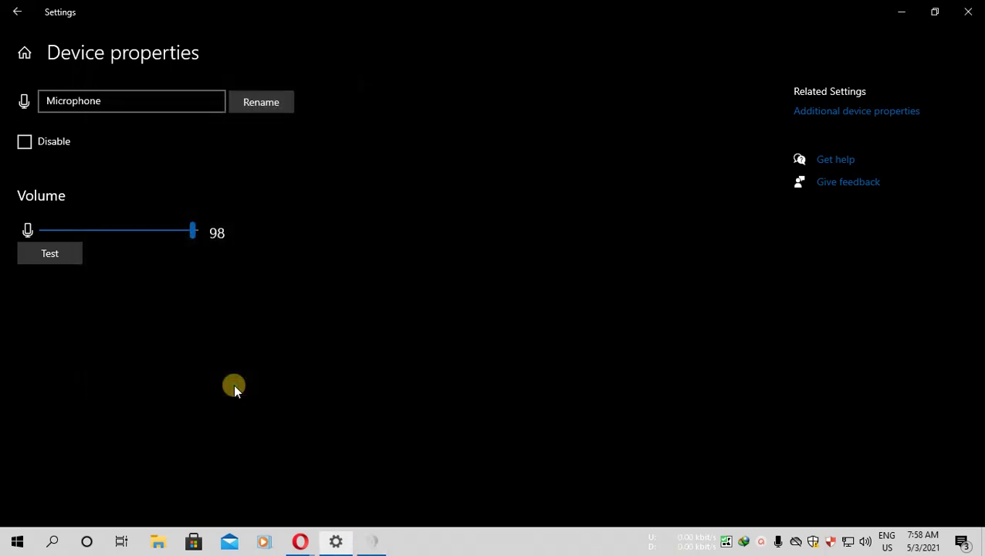
- Return to the Sound page, set the input device to Krisp Microphone (Krisp), and close Settings
click(14, 18)
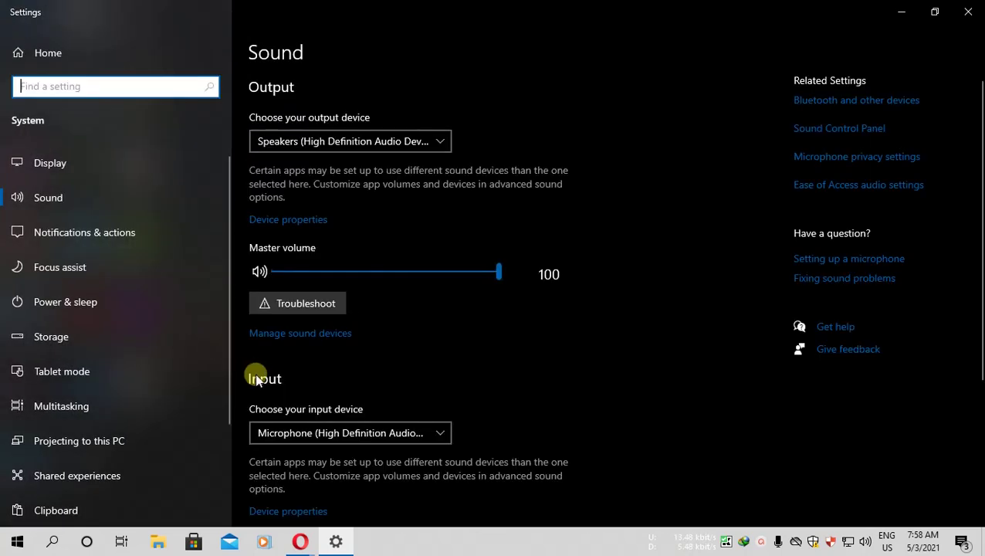
scroll(551, 409, down, 3)
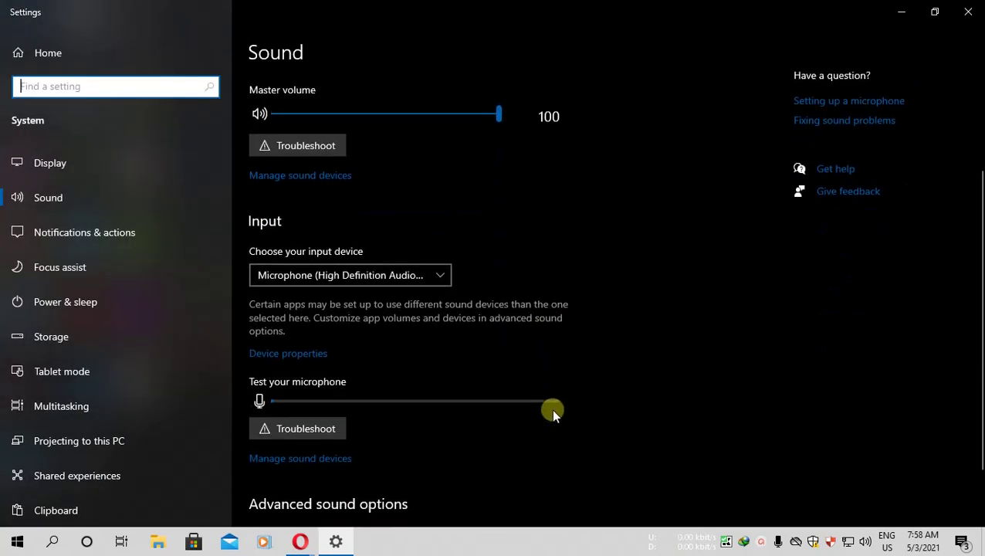
click(418, 275)
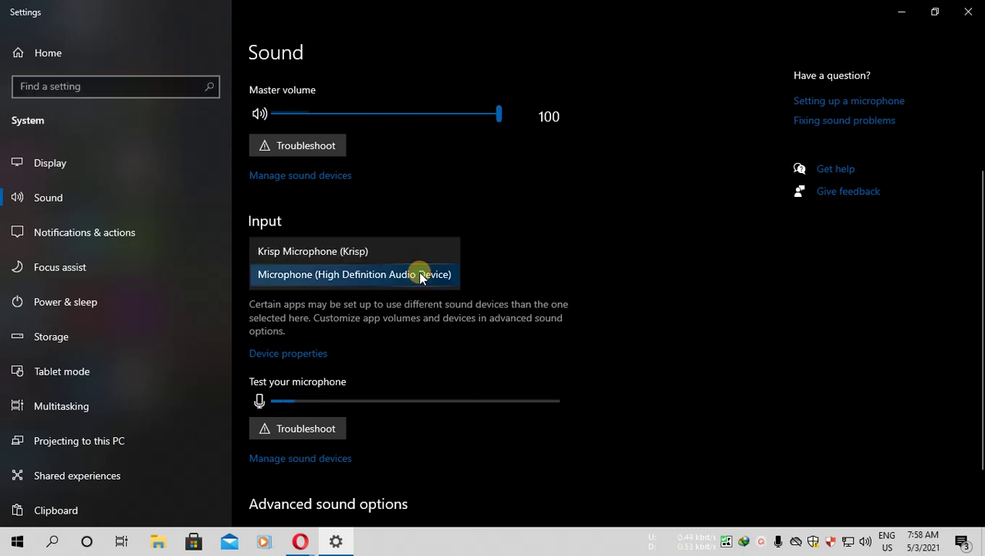
click(415, 256)
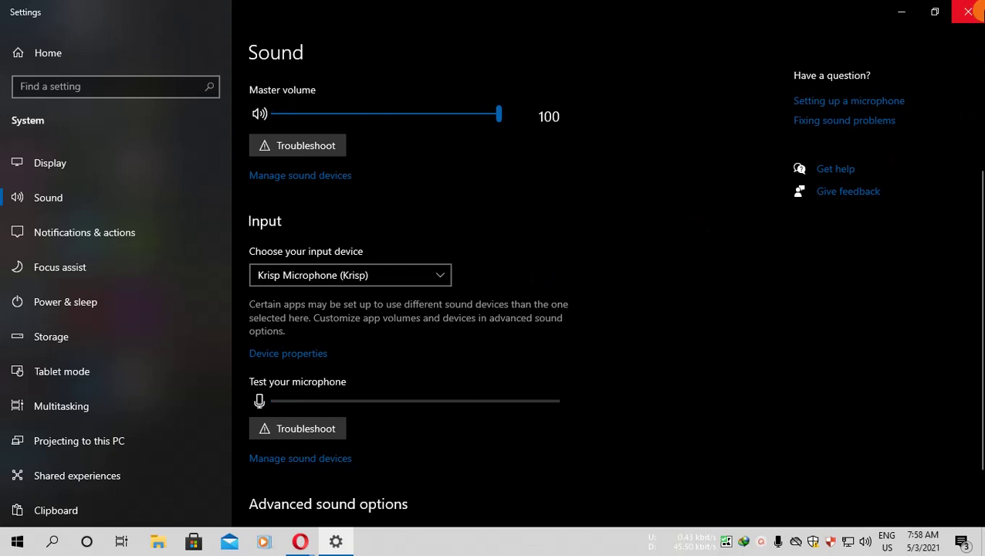
click(968, 12)
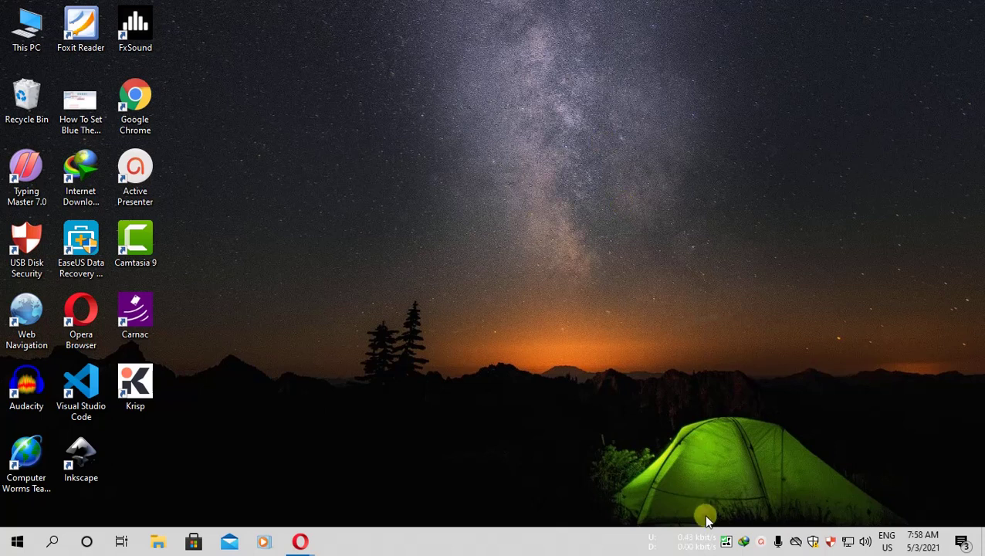
- Reopen the Krisp panel and open its microphone device selection
click(726, 542)
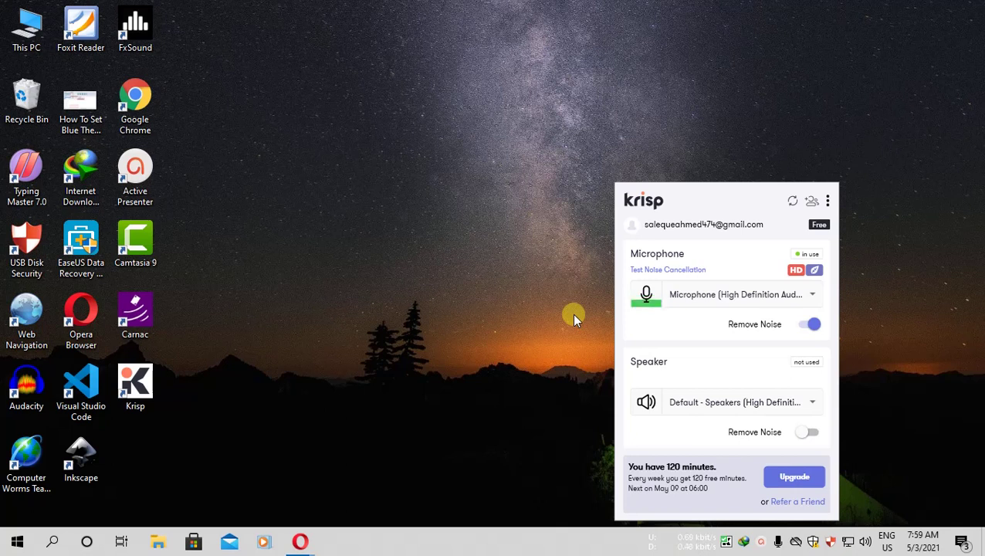
click(709, 298)
- Switch to the Opera window with the krisp.ai home page and examine its supported apps and noise muting demo sections
click(301, 542)
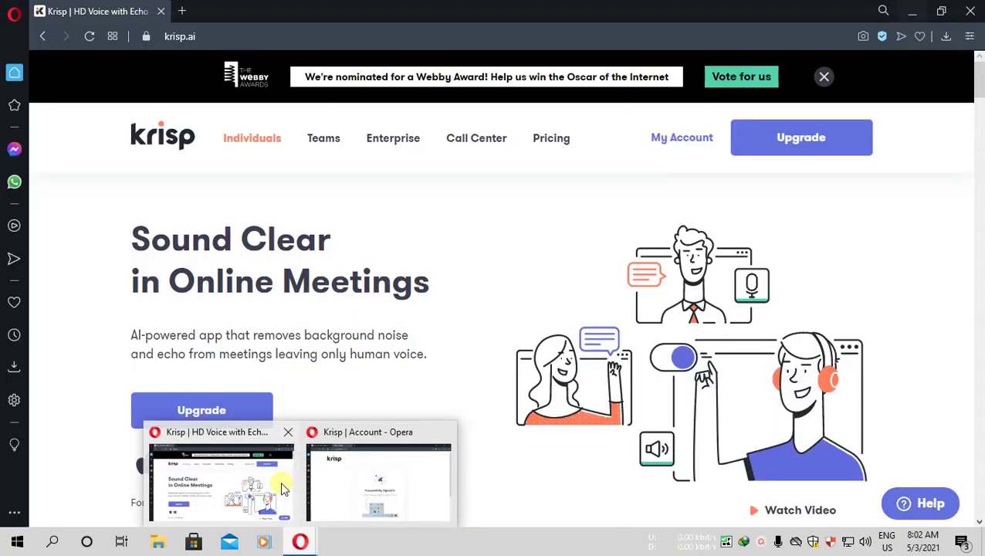
click(283, 488)
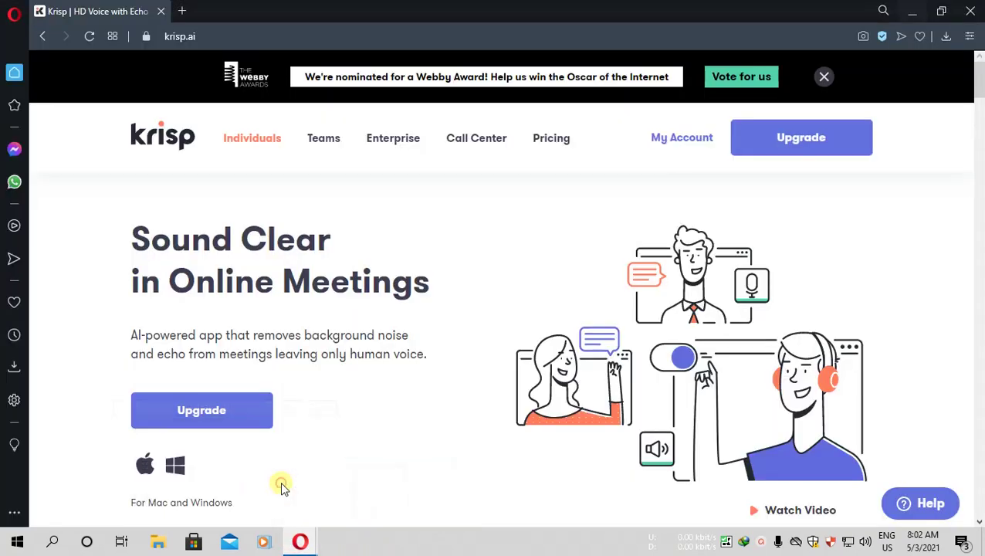
scroll(363, 431, down, 6)
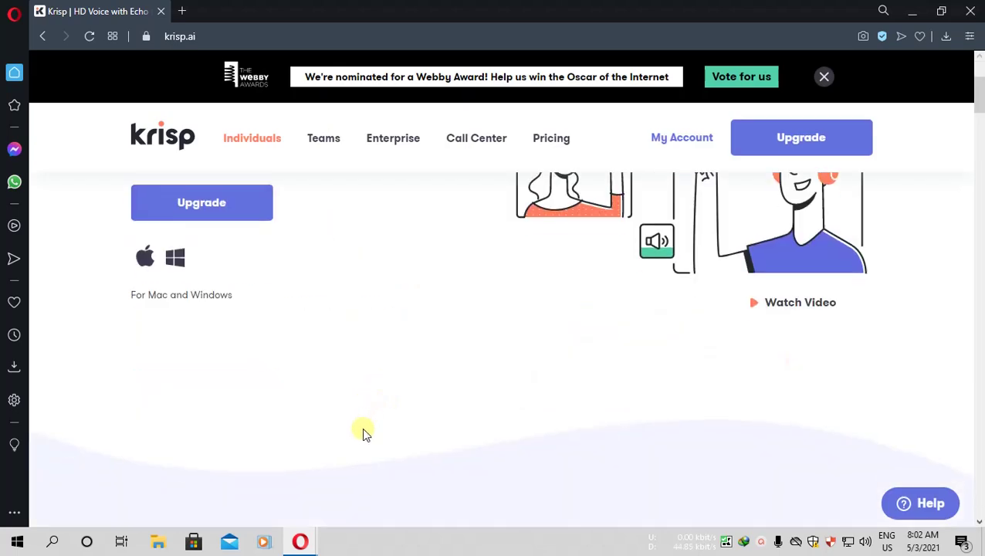
scroll(363, 431, down, 4)
scroll(562, 345, down, 6)
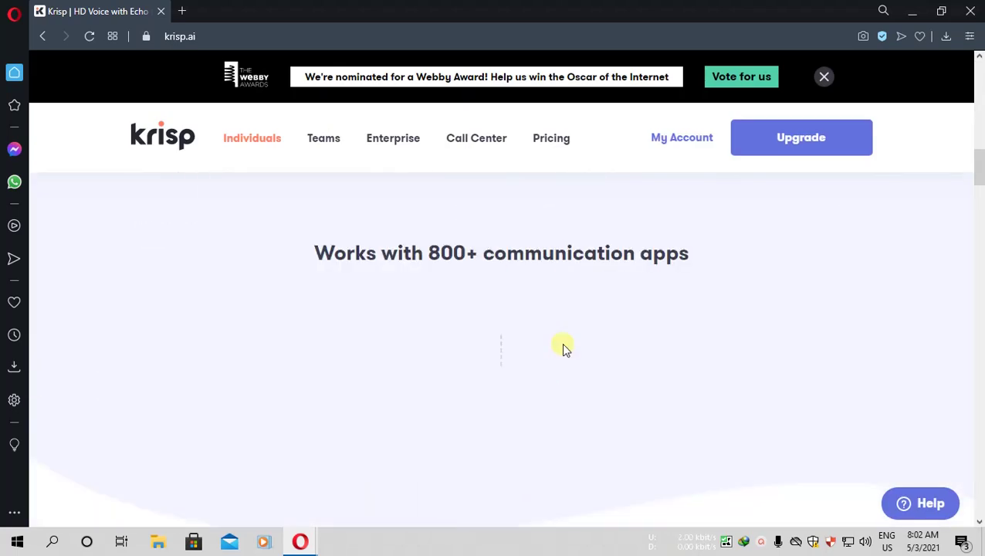
scroll(563, 345, down, 3)
scroll(563, 349, down, 4)
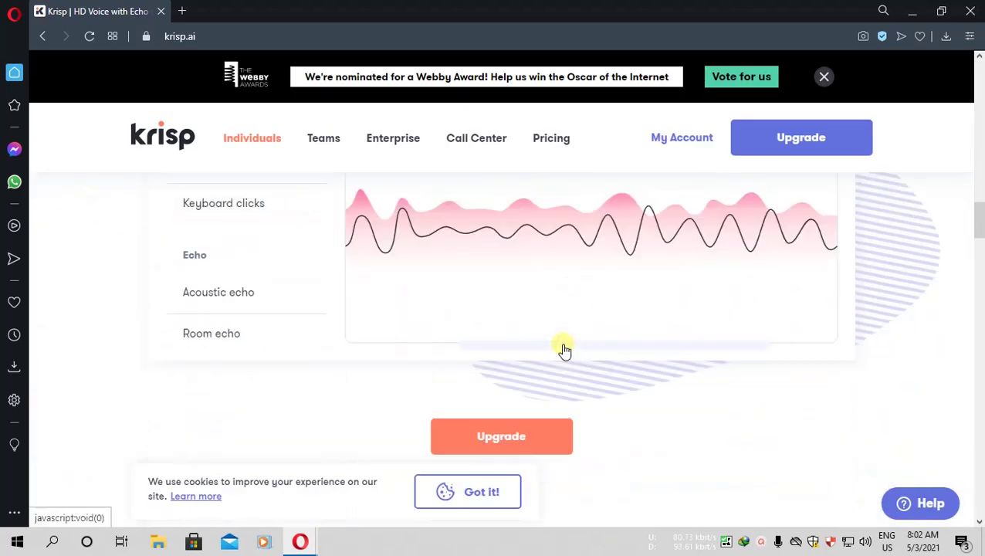
scroll(563, 349, up, 4)
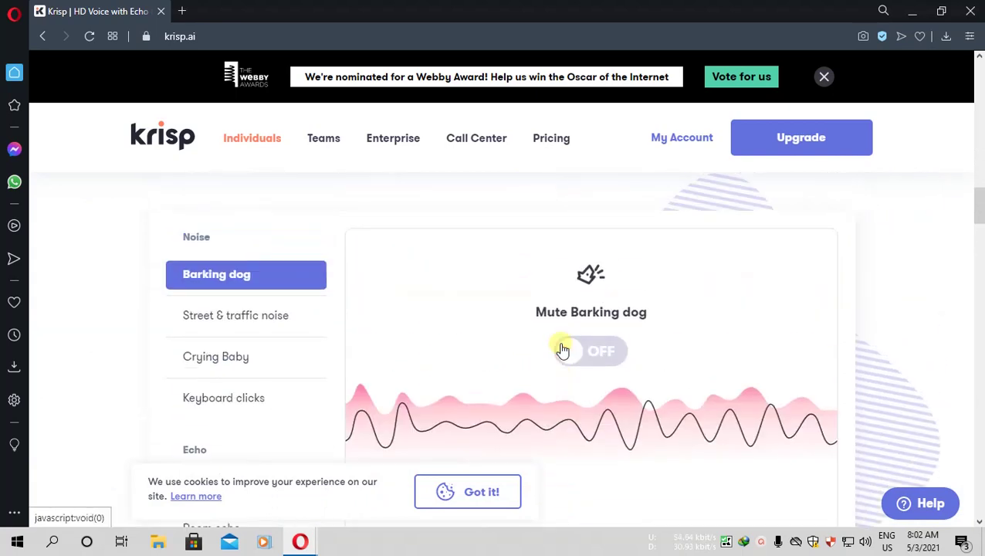